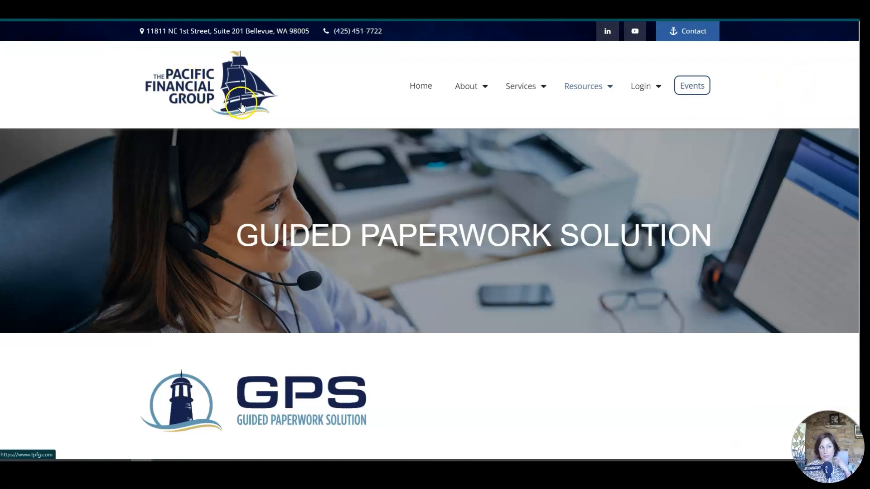
mouse_move(477, 99)
mouse_move(571, 93)
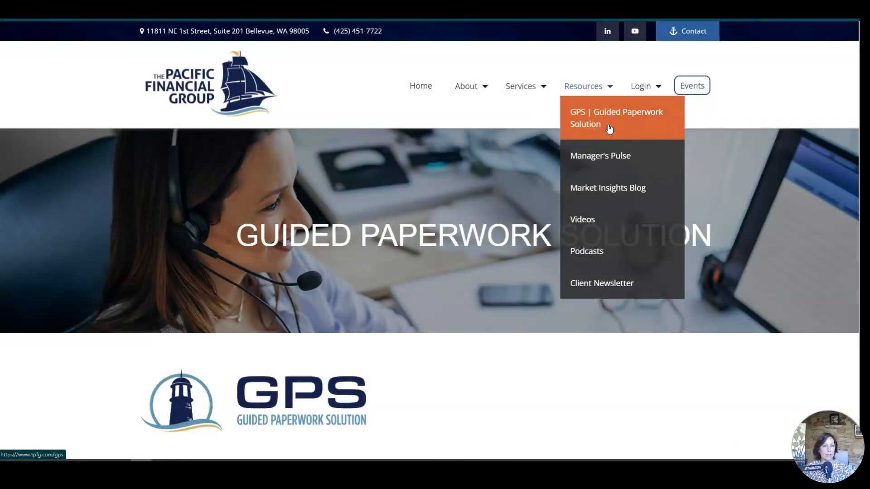
click(610, 131)
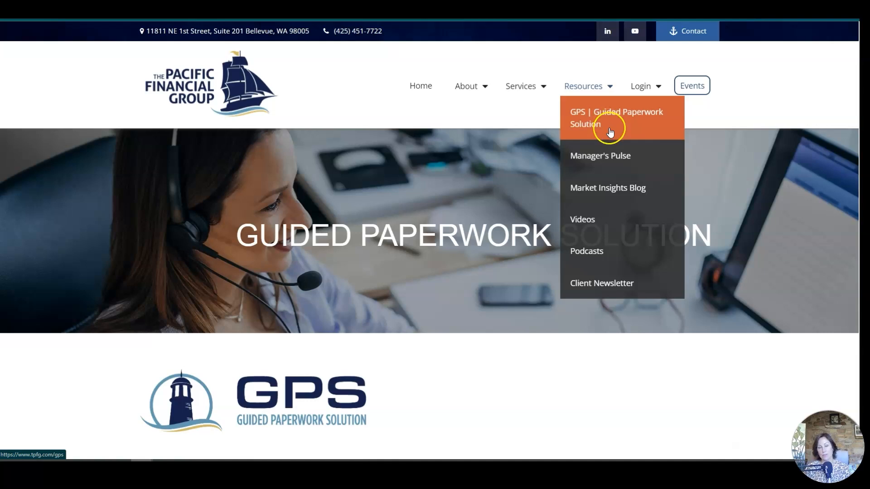
click(596, 119)
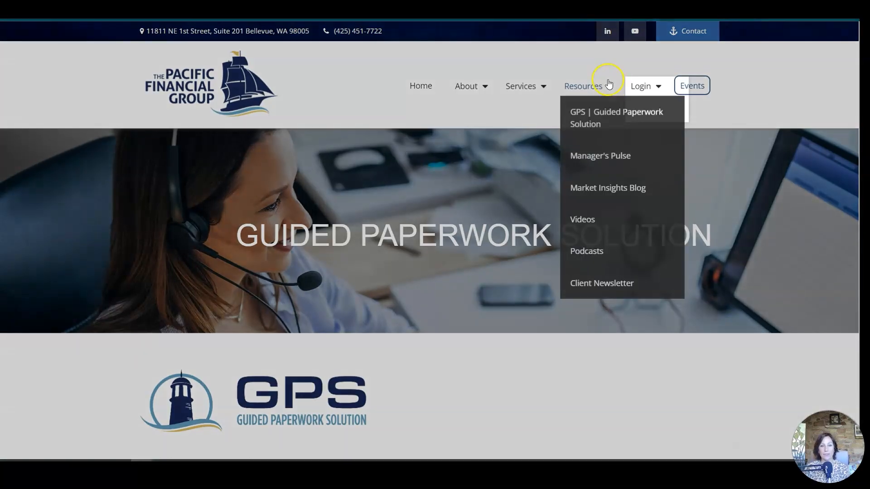
Open the TPFG Login page from the website and submit the sign-in
mouse_move(645, 91)
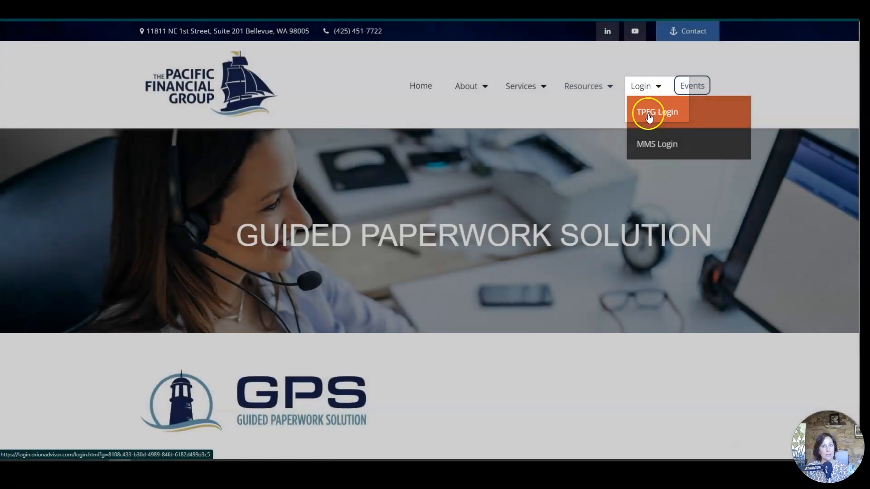
click(649, 117)
key(Return)
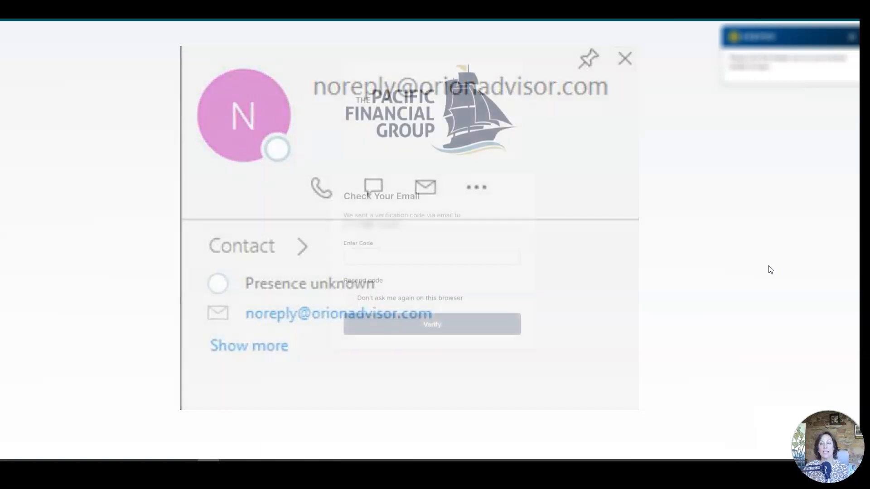
Paste the emailed verification code into the code field and verify it to finish signing in
click(358, 261)
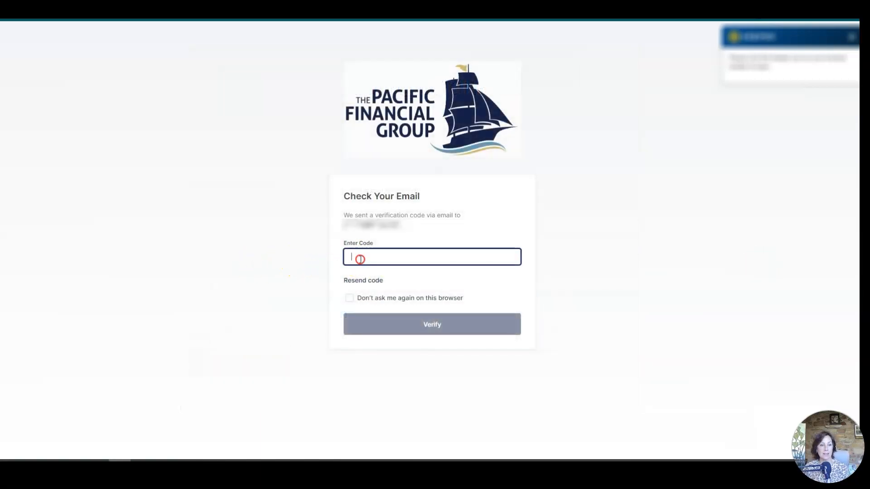
right_click(357, 258)
click(379, 332)
click(379, 333)
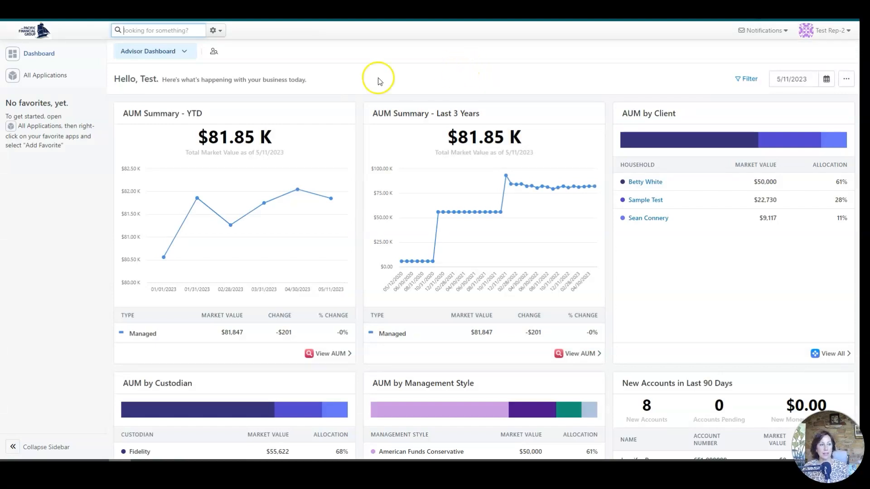
Show all applications on the adviser dashboard and launch TPFG GPS
click(43, 53)
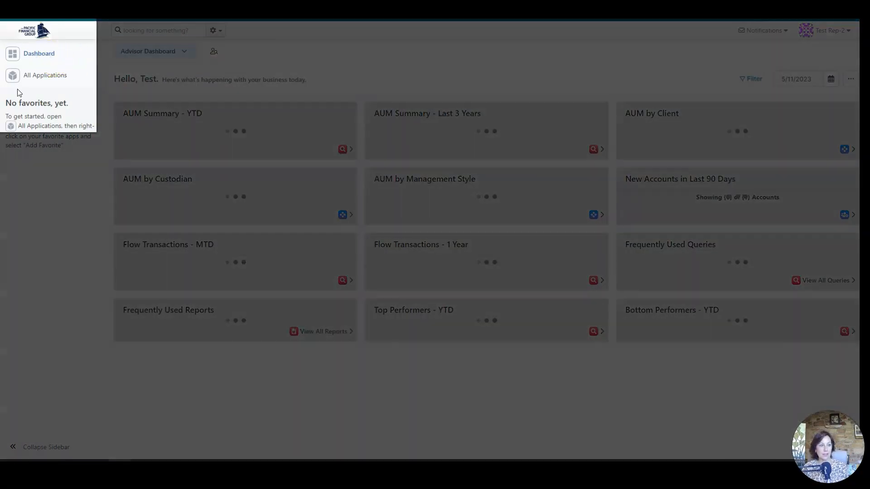
click(19, 69)
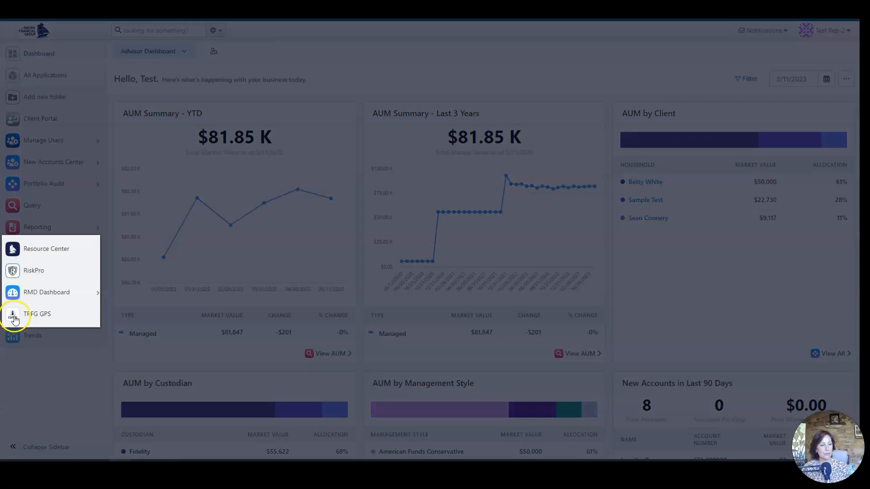
click(14, 319)
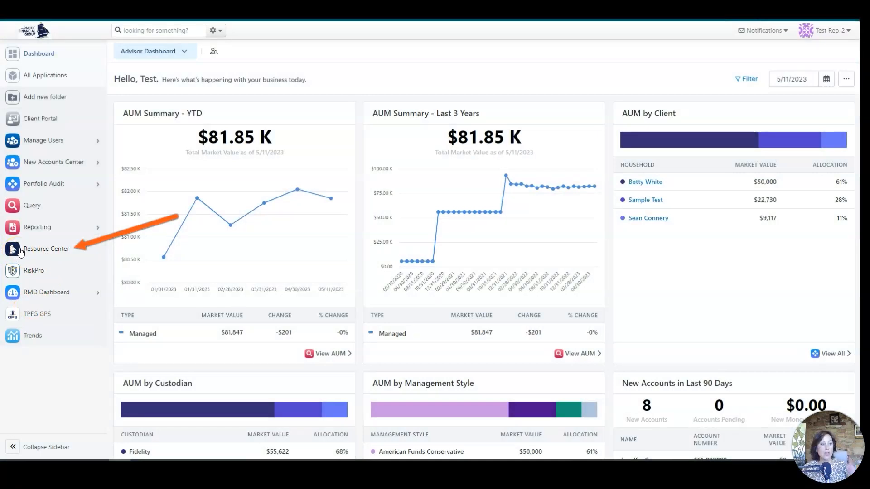
click(47, 252)
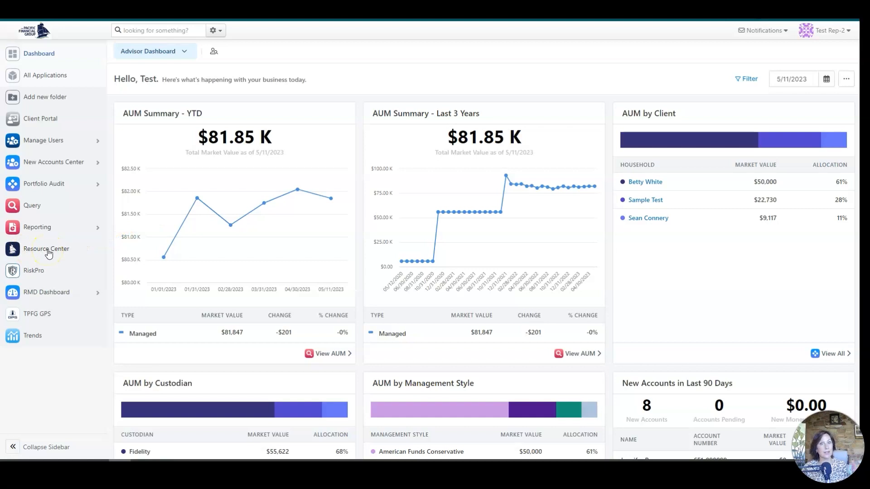
click(33, 277)
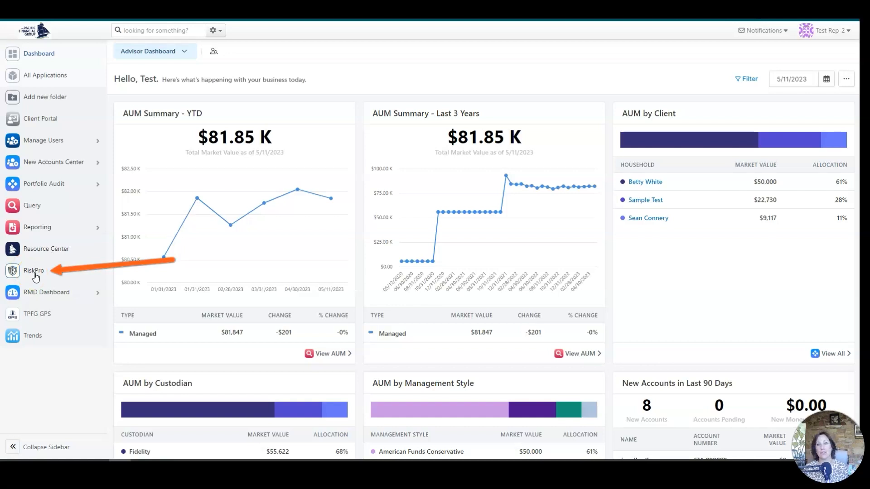
click(38, 275)
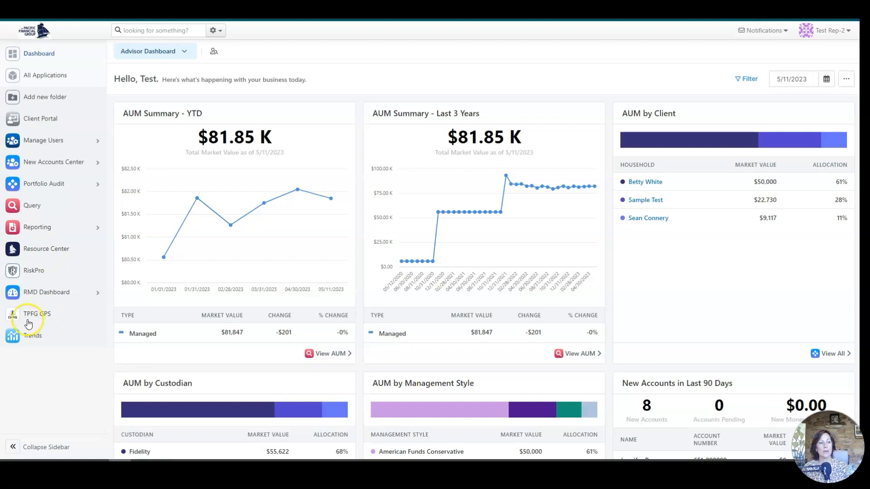
click(16, 317)
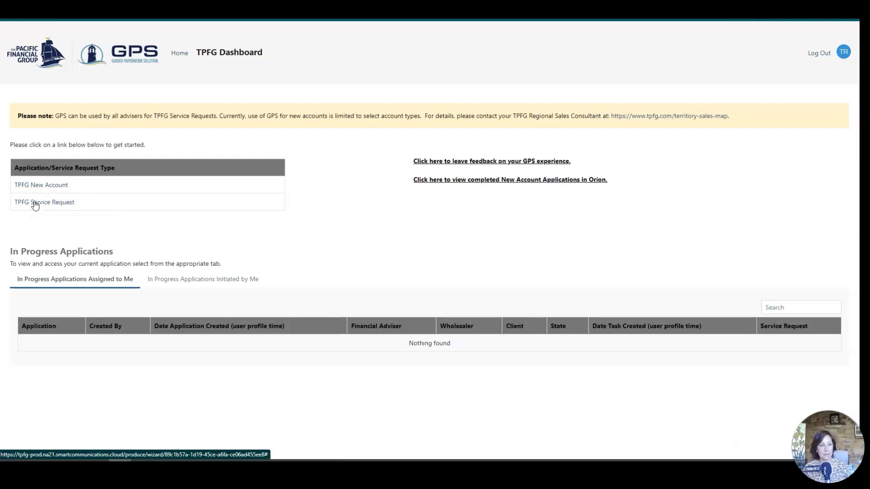
Start a TPFG Service Request and continue past the Welcome page to Adviser Information
click(35, 204)
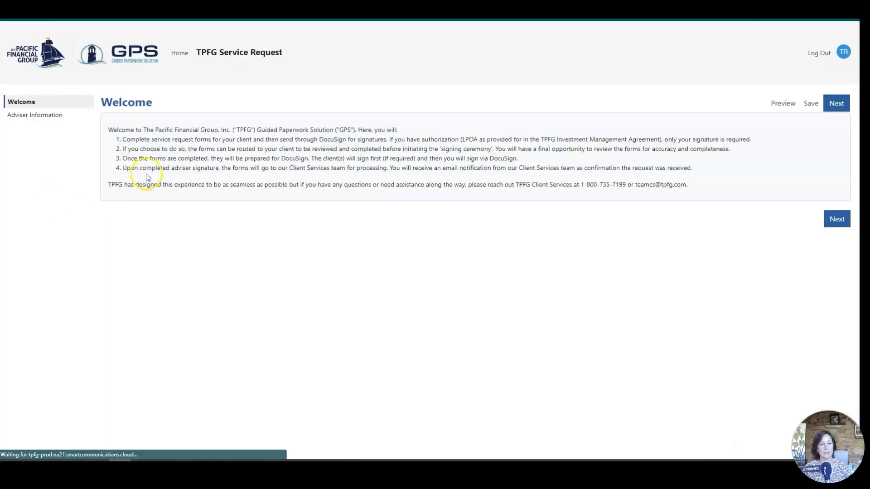
drag(687, 185, 515, 185)
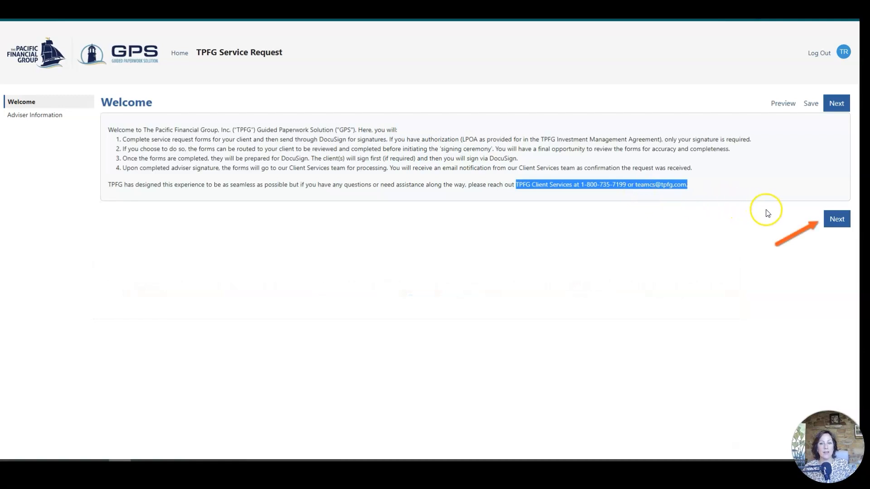
click(836, 219)
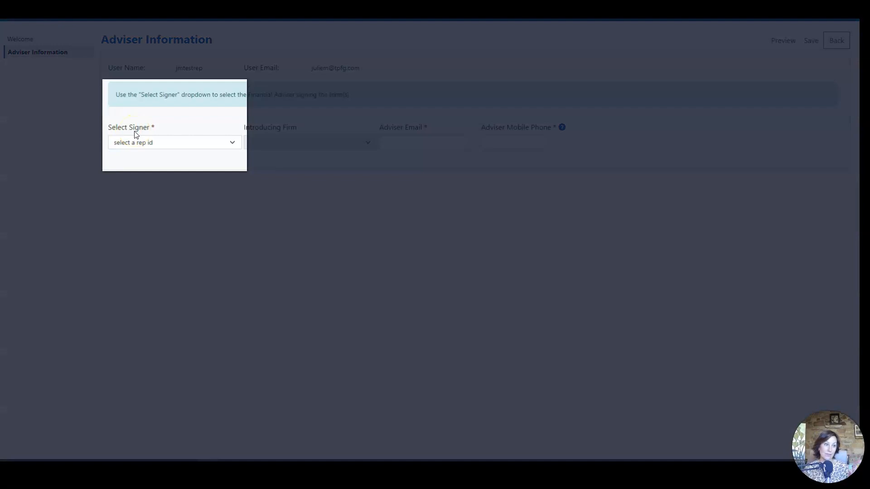
Select Test Rep-2 as the signer and continue to Service Request Selection
click(224, 144)
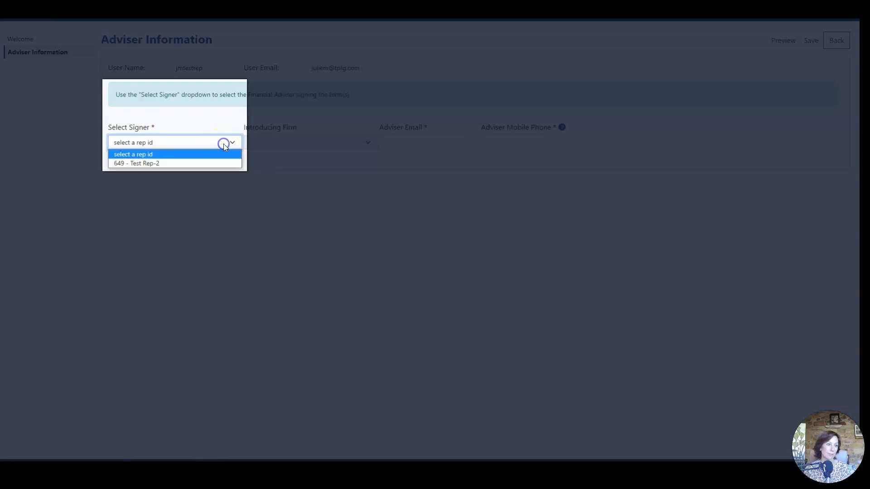
click(206, 163)
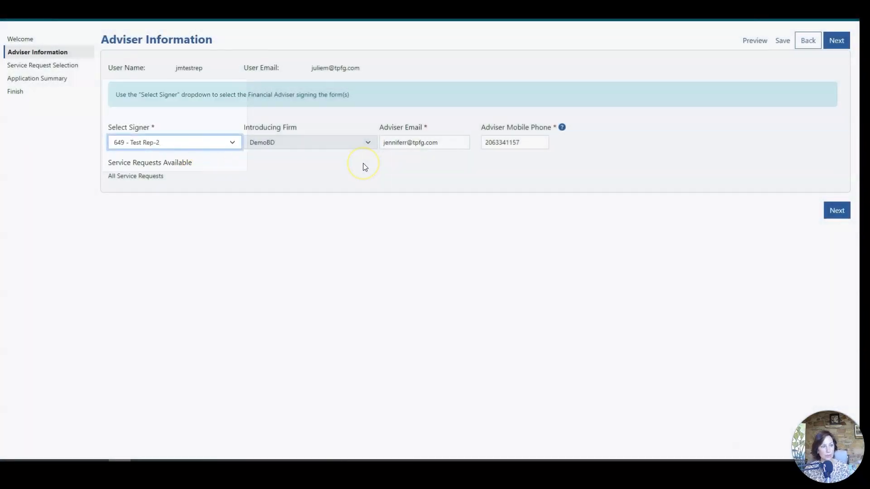
click(837, 210)
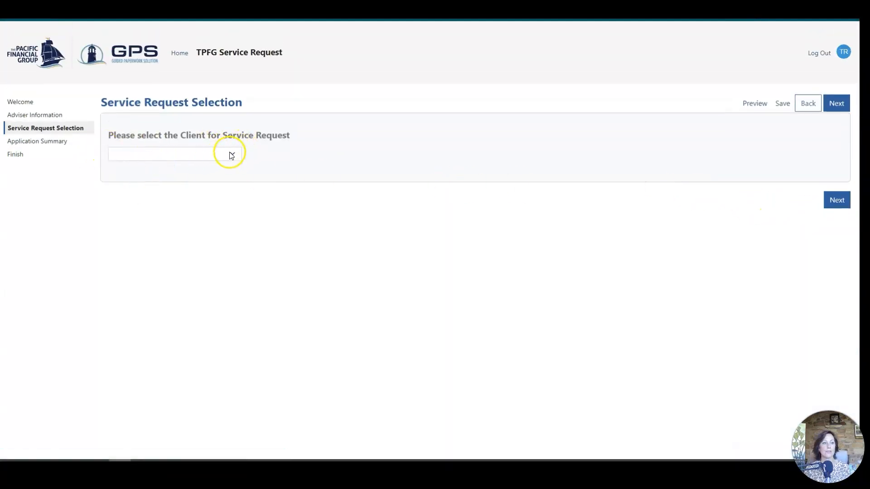
Choose the sample test client for the service request and select that client's 401(A) account
click(232, 154)
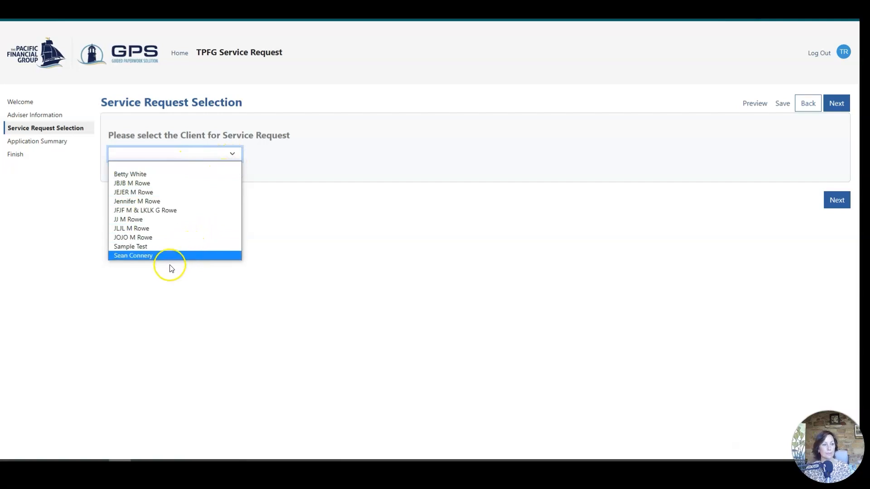
click(149, 246)
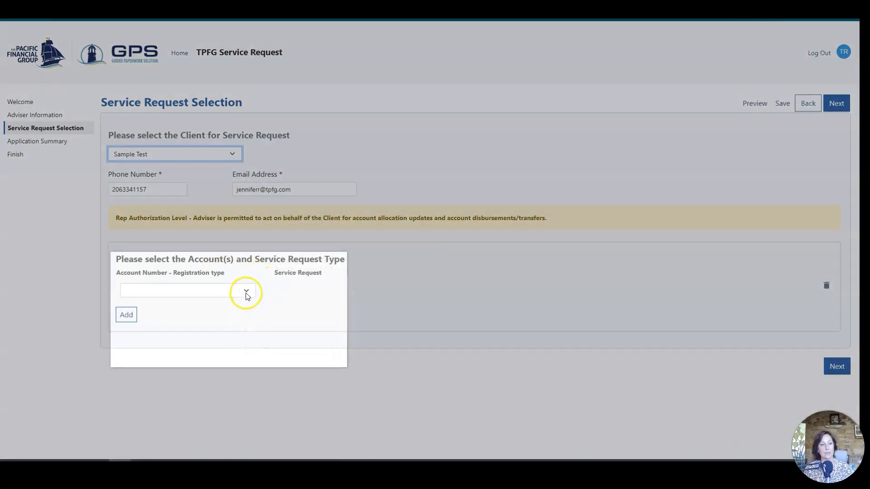
click(246, 294)
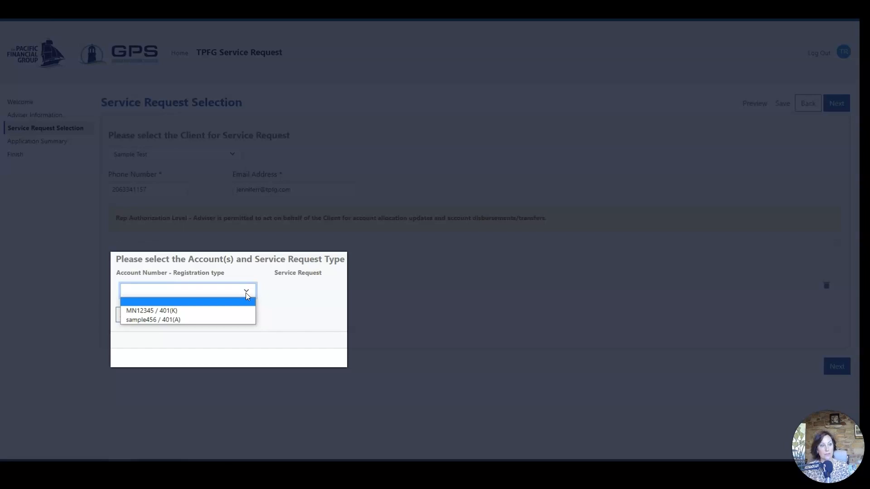
click(231, 319)
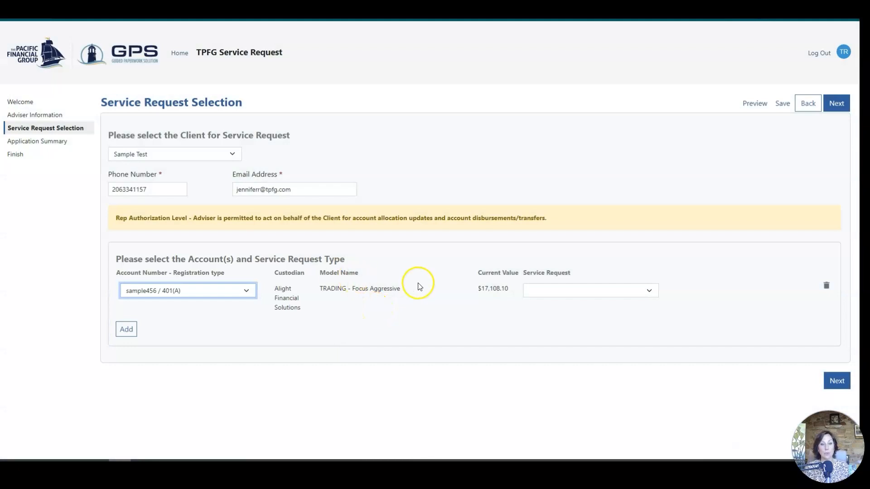
Set the service request to Investment Election Change, mark the account as a Self-Directed Brokerage Account, and continue to the form details
click(538, 292)
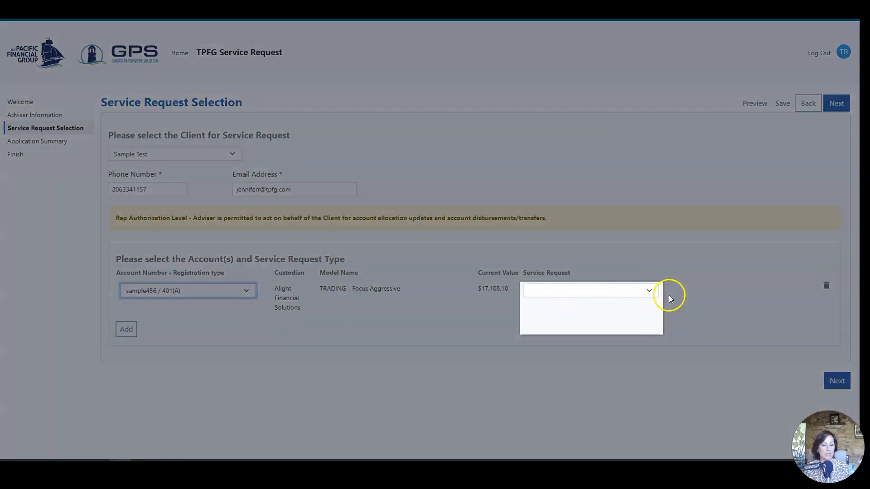
click(648, 291)
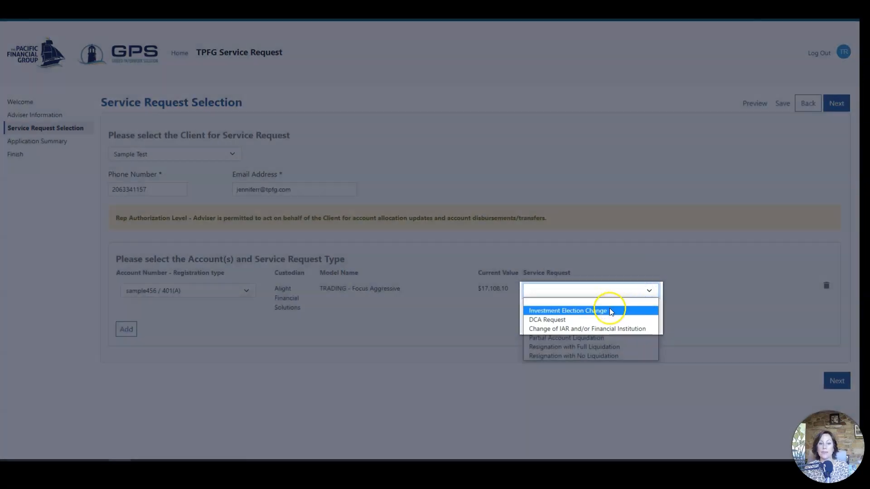
click(609, 310)
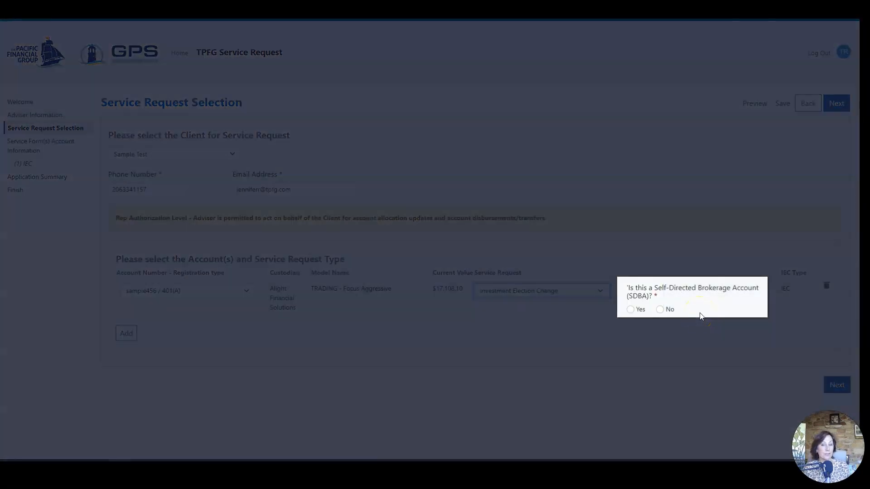
click(630, 310)
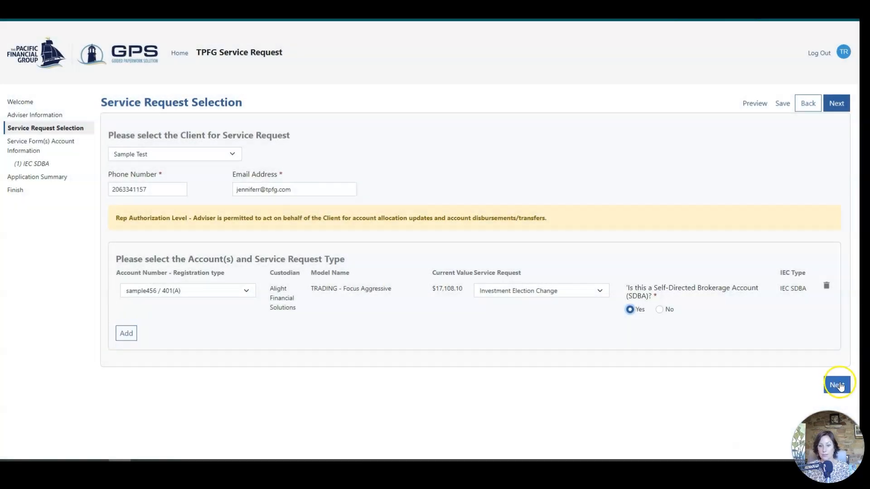
click(831, 382)
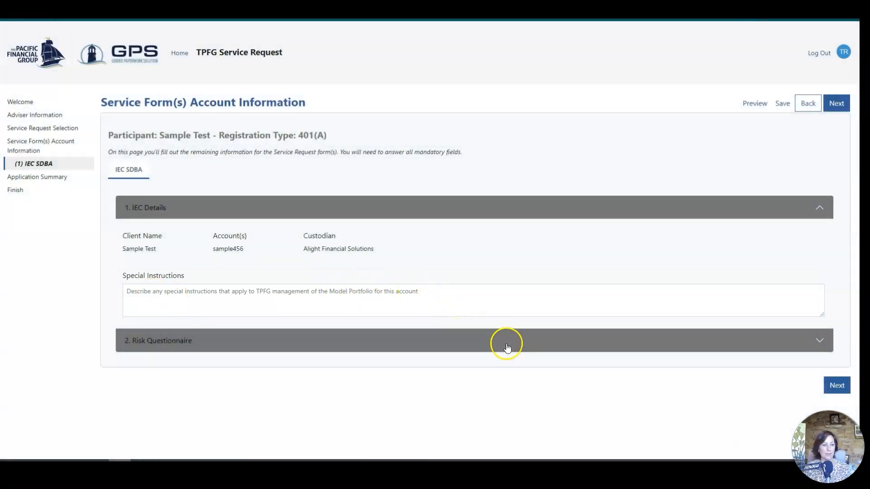
Leave the special instructions blank and answer No to both submitting a RiskPro Proposal and creating a new Risk Profile
click(837, 385)
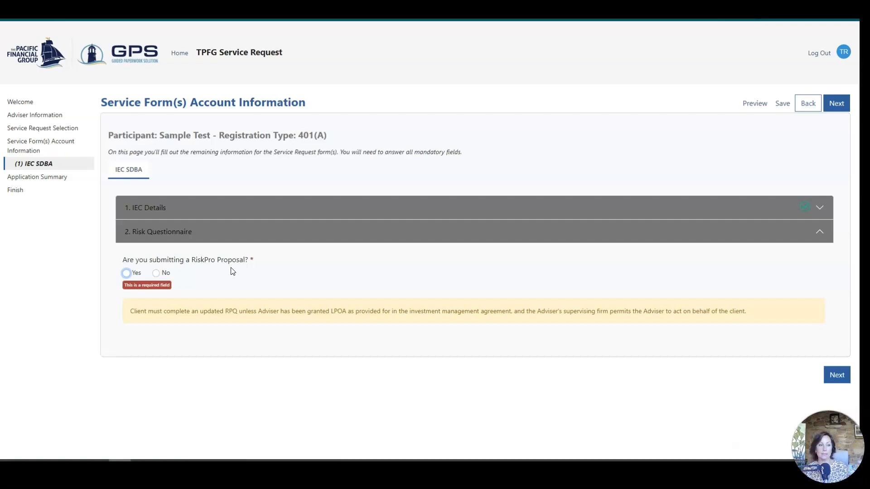
key(Right)
click(222, 303)
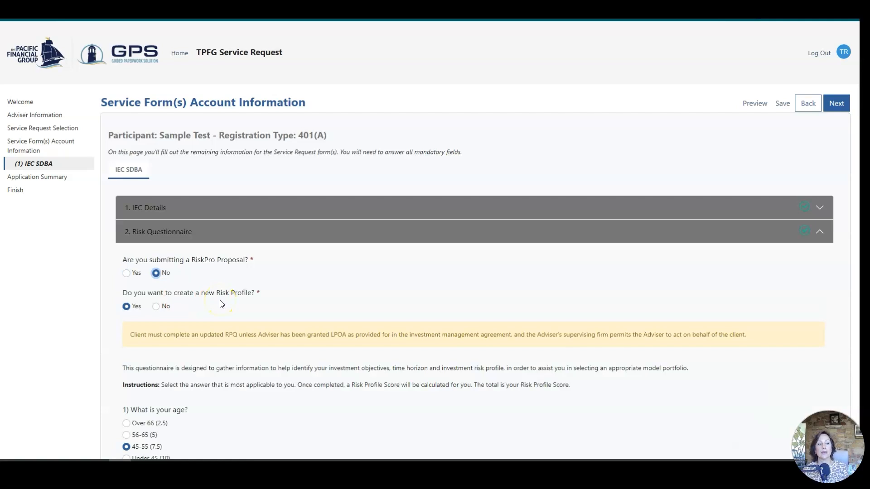
click(156, 307)
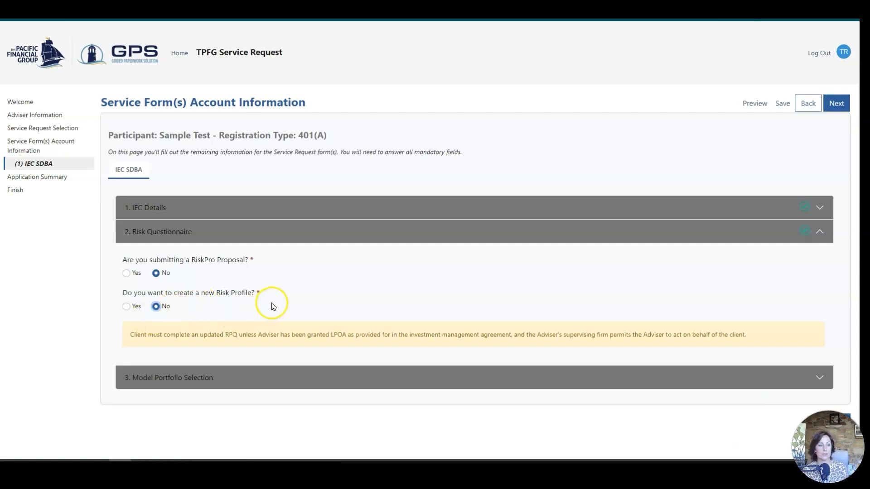
Choose Multi PLUS Moderate Growth as the account's new model portfolio and continue to the Application Summary
scroll(273, 306, down, 2)
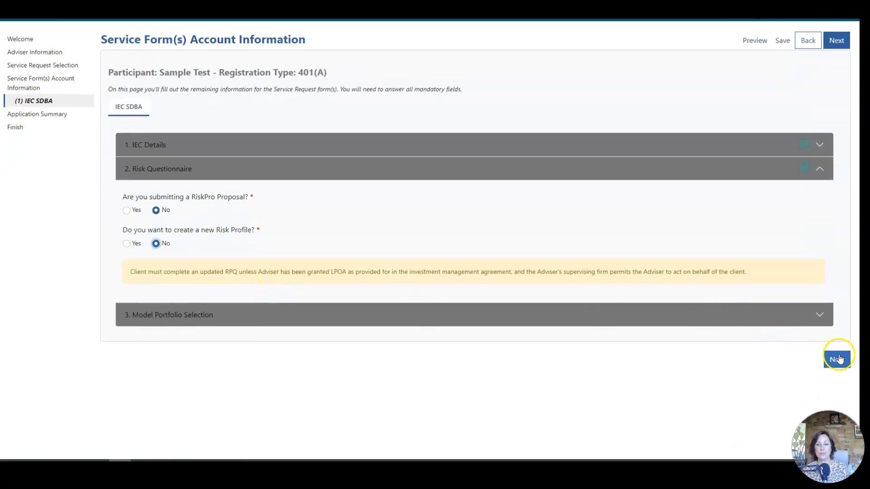
click(538, 315)
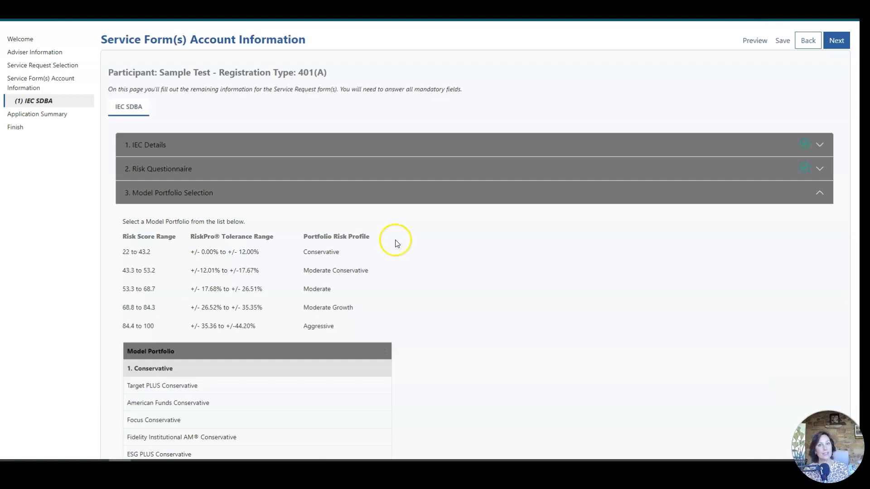
scroll(396, 244, down, 2)
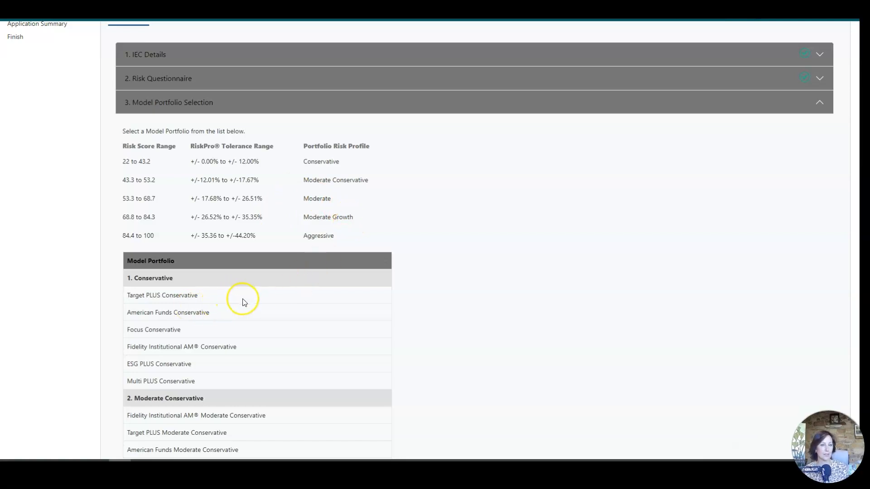
scroll(243, 301, down, 4)
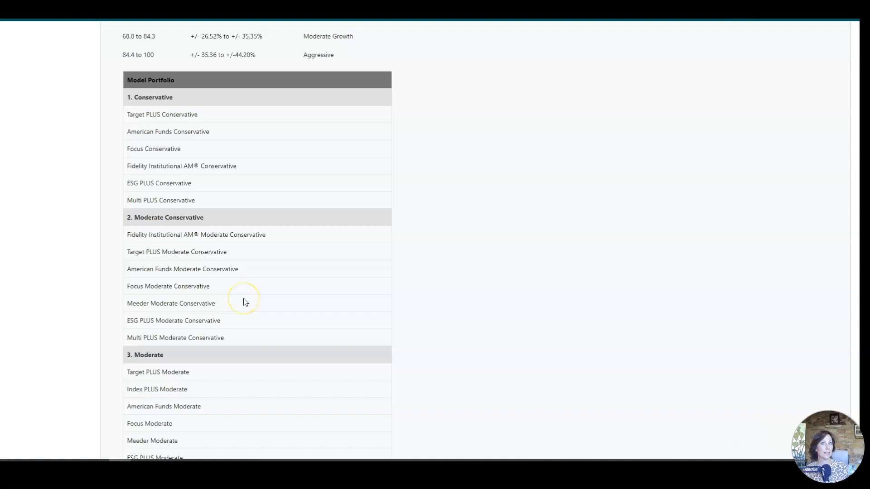
scroll(245, 302, down, 8)
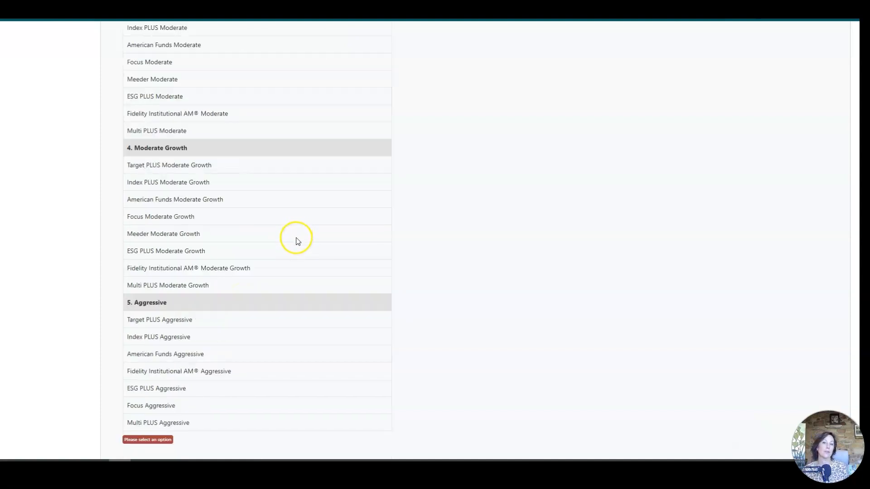
click(159, 285)
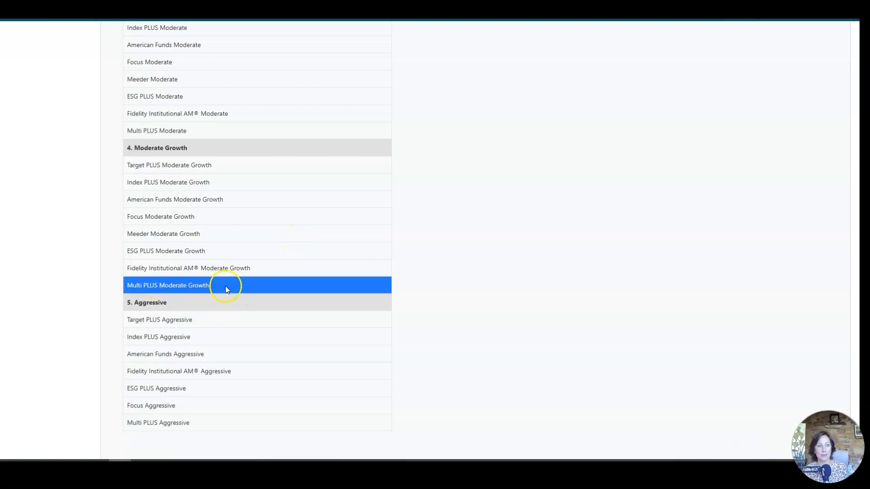
scroll(470, 257, down, 2)
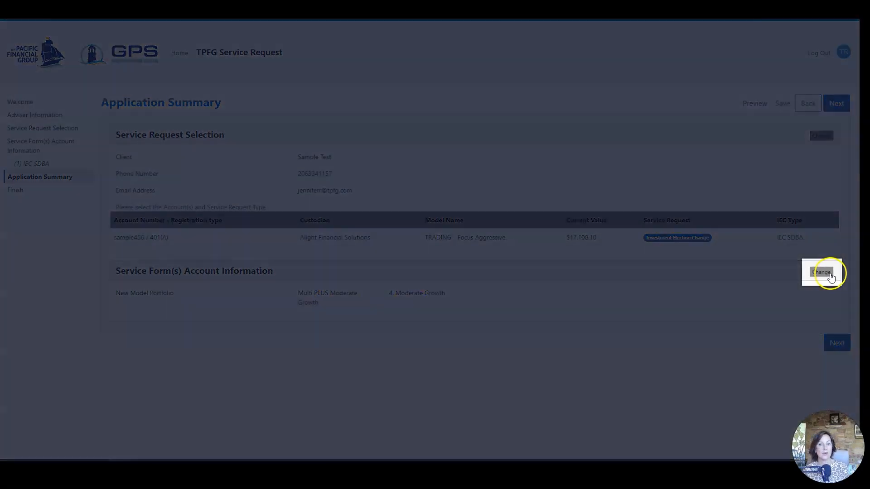
Reopen the Service Form(s) Account Information from the summary to review the model portfolio selection, and proceed through the summary to the Finish page
click(825, 273)
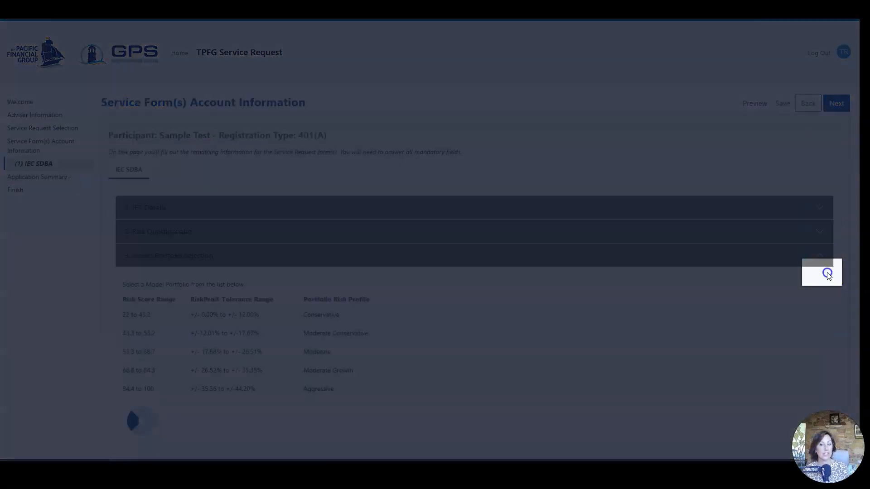
scroll(598, 286, down, 1)
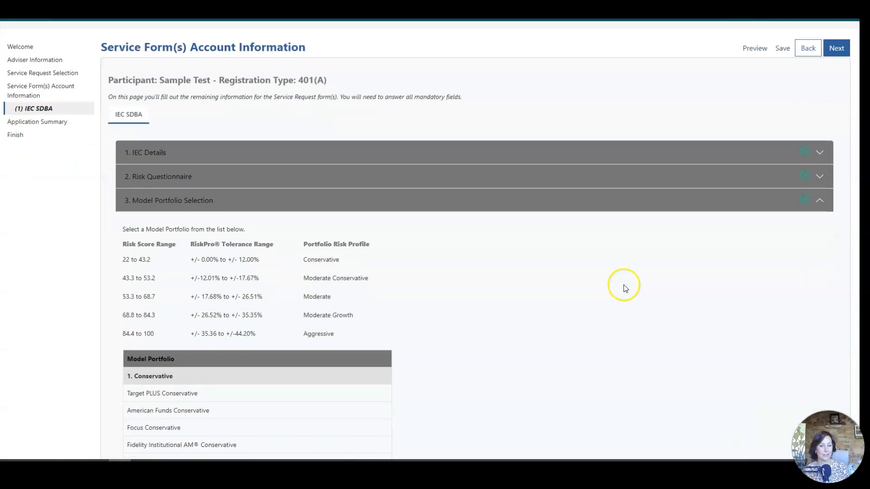
scroll(624, 288, down, 5)
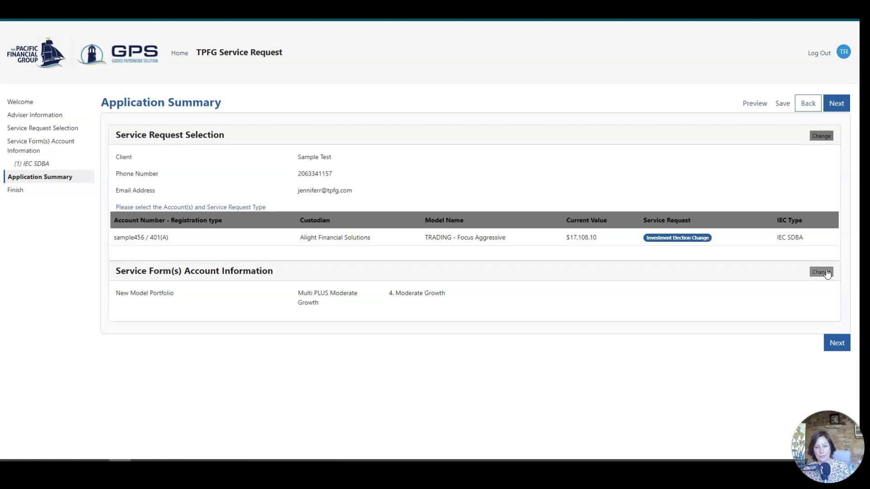
click(837, 345)
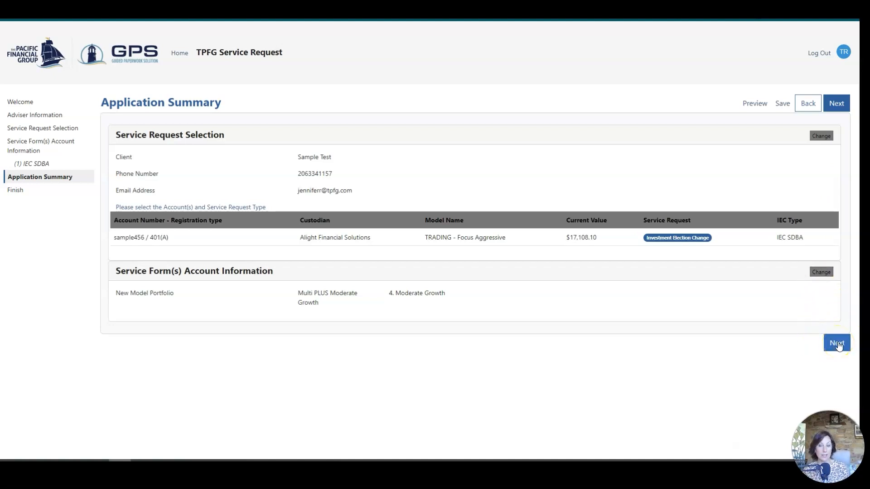
click(837, 344)
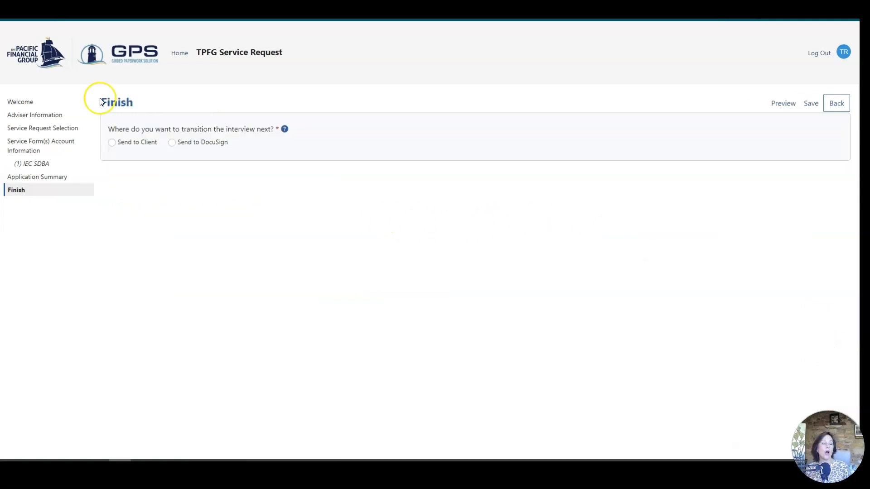